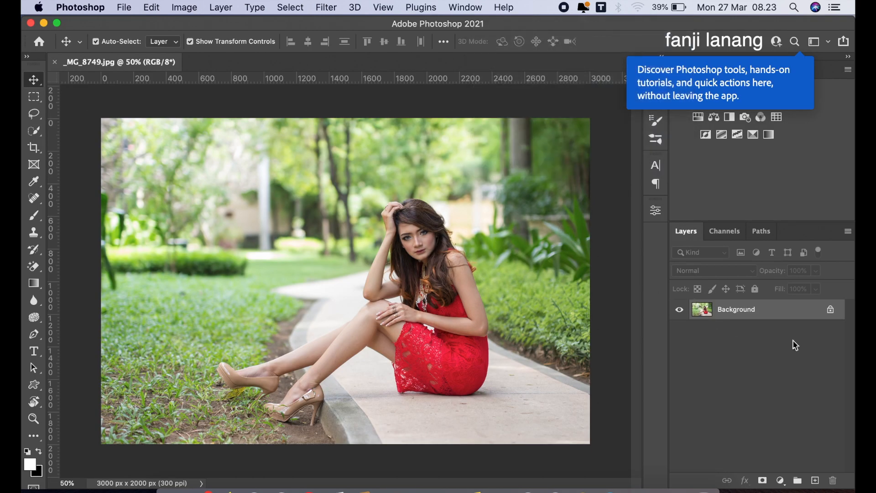
Step: Duplicate the Background layer and open the copy in the Camera Raw Filter
drag(795, 313, 820, 481)
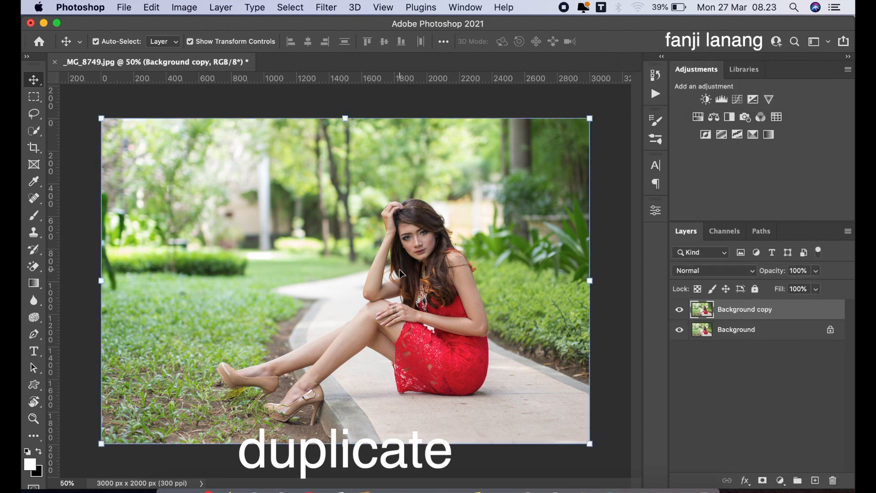
click(326, 7)
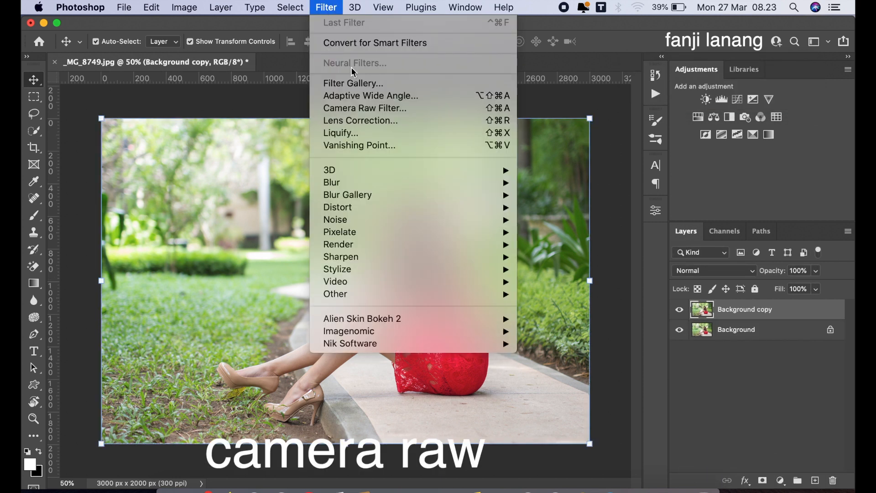
click(354, 107)
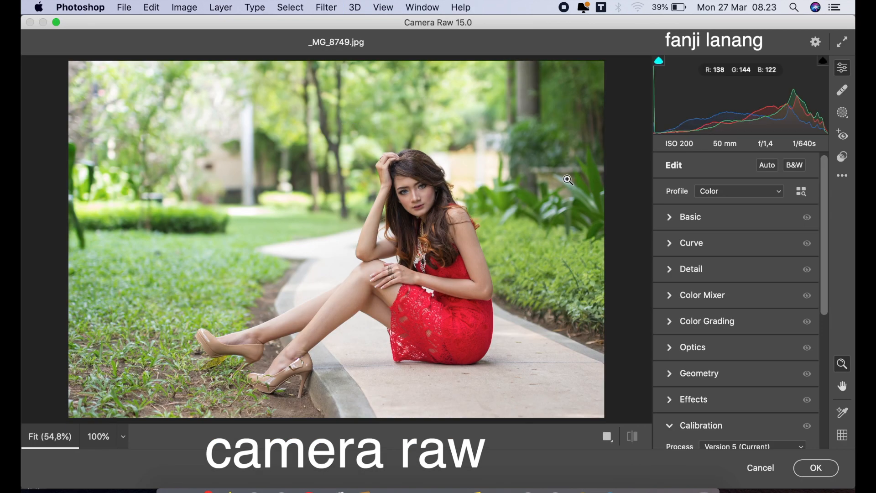
Step: In the Basic adjustments, set Highlights to -50, Shadows to +30 and Blacks to -20
click(669, 219)
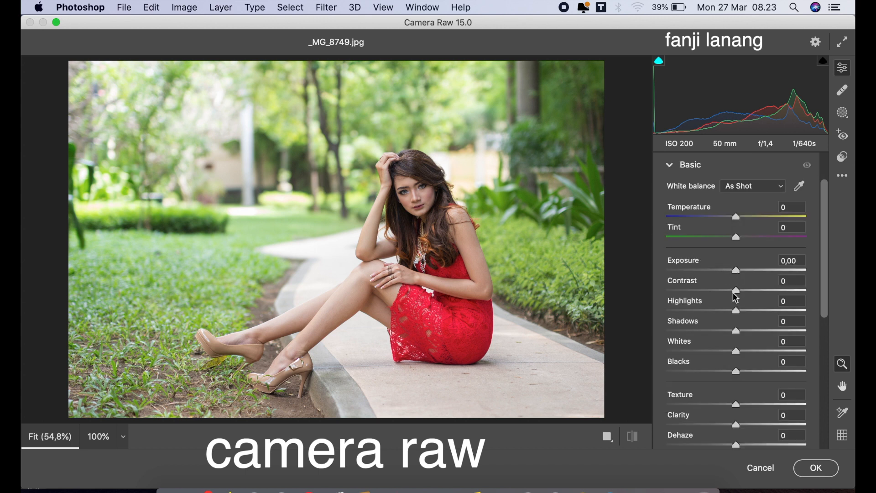
click(728, 315)
drag(727, 315, 763, 342)
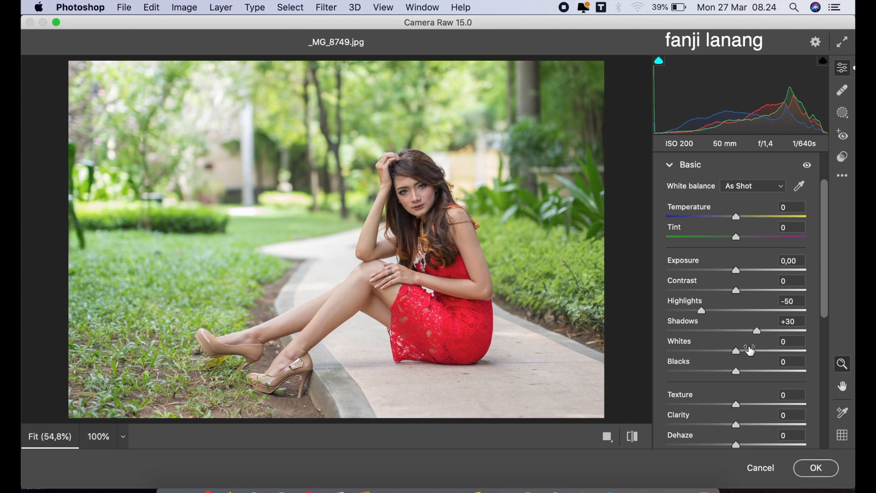
drag(725, 372, 723, 376)
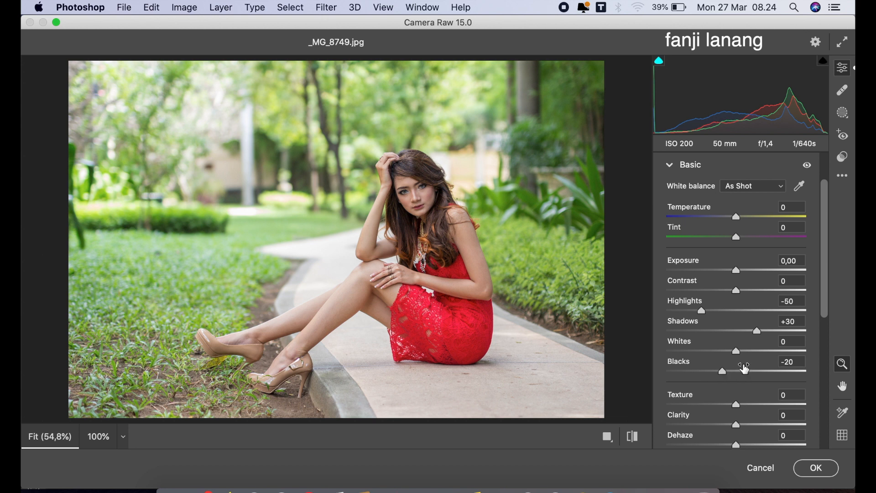
click(674, 172)
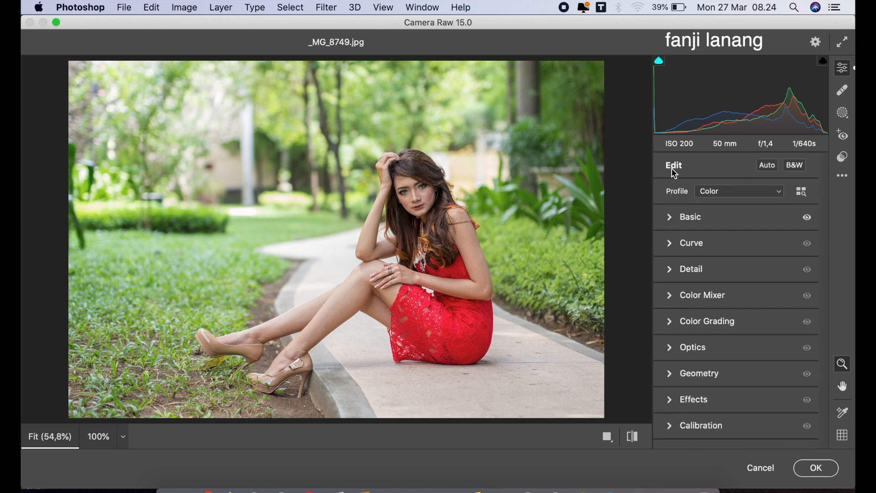
Step: Add two points to the RGB point curve, at input 64 / output 58 and input 194 / output 197, and compare before and after
click(671, 245)
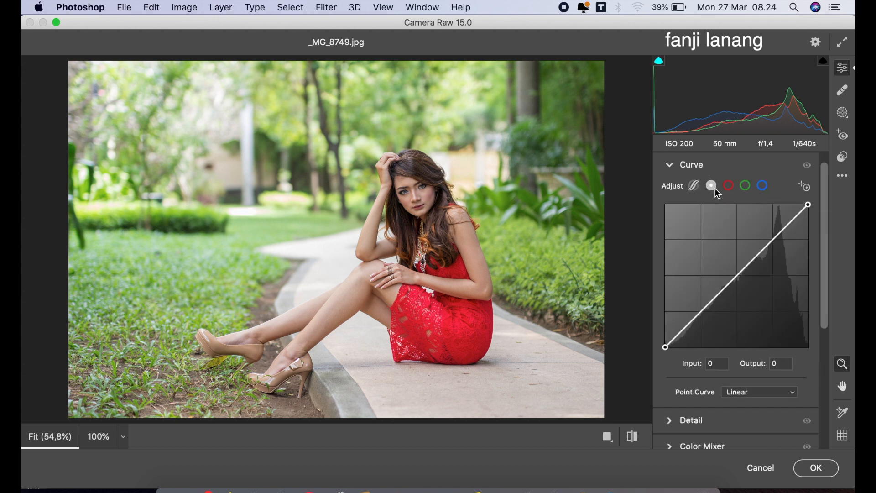
click(702, 314)
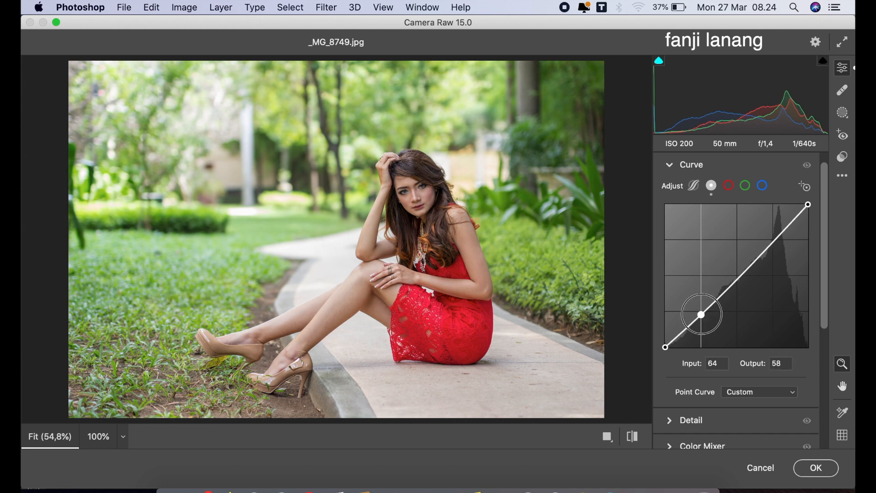
click(774, 237)
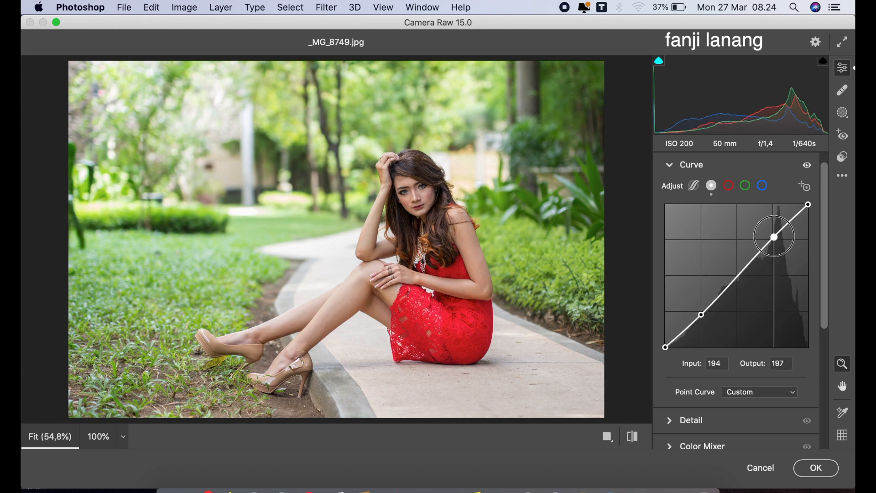
click(671, 165)
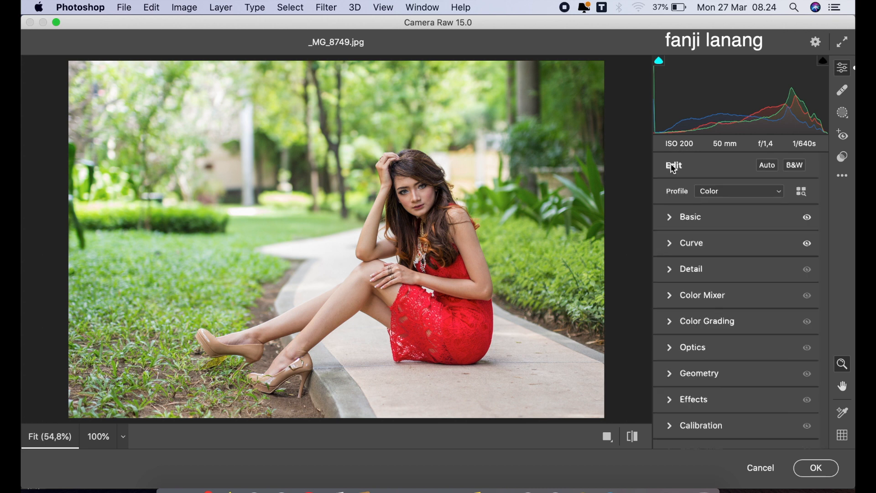
click(636, 436)
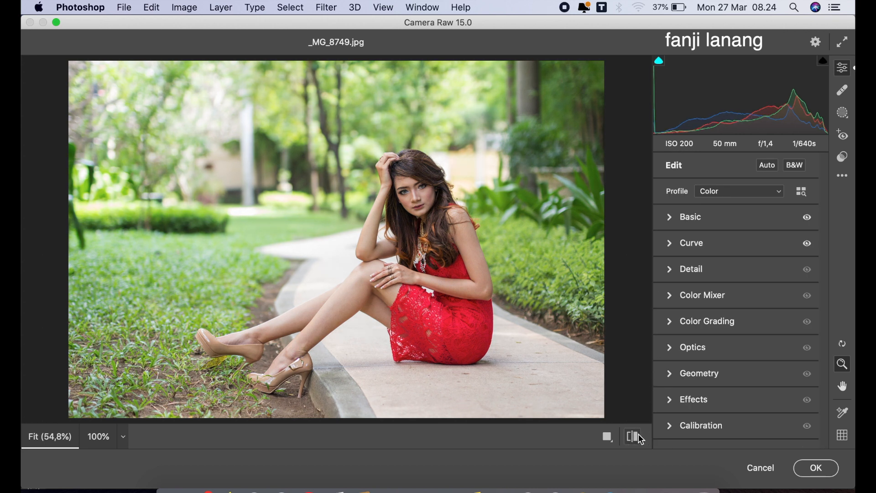
Step: In the Color Mixer, set the hue of Yellows to -10, Greens to -100, Aquas to +35 and Blues to -20
click(672, 294)
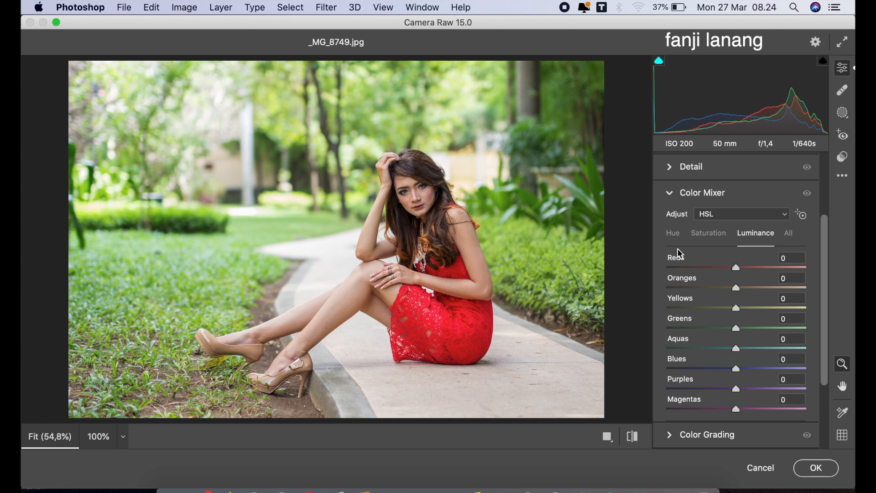
click(675, 233)
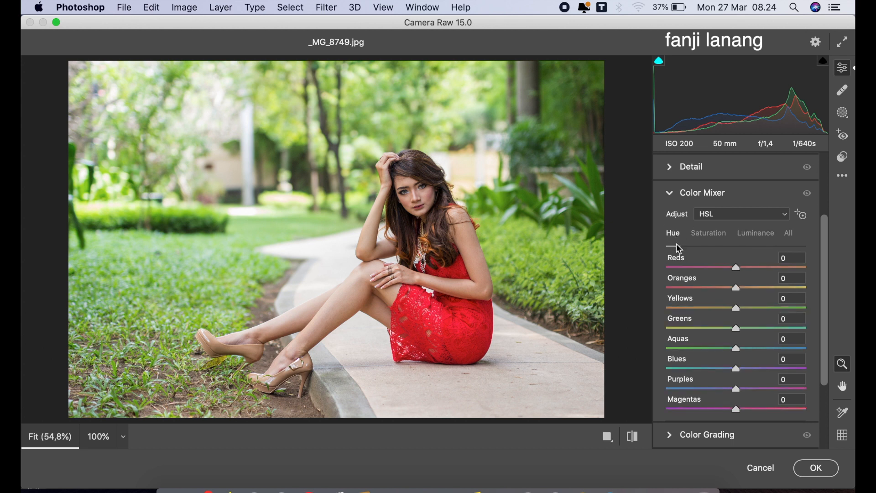
click(705, 329)
drag(707, 333, 656, 341)
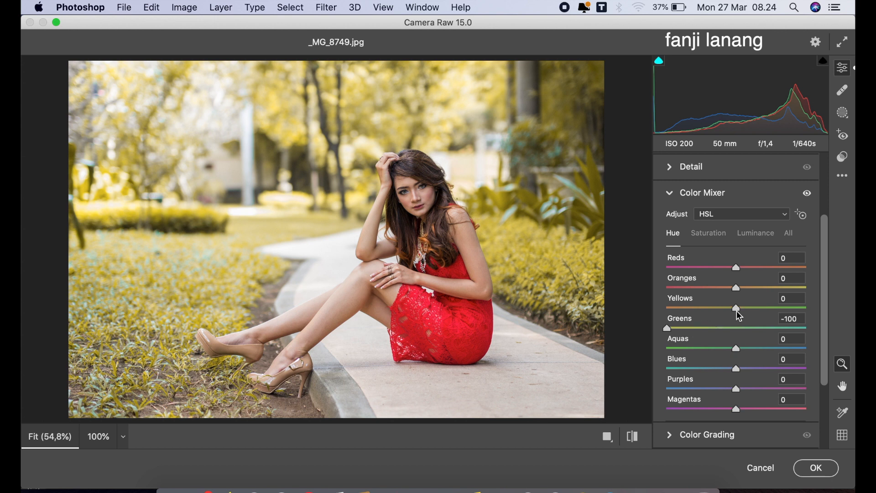
drag(737, 312, 725, 378)
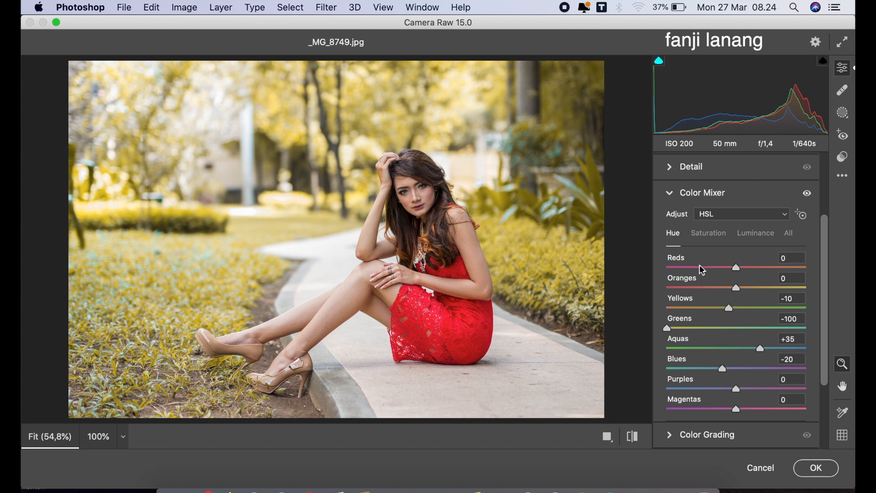
Step: In the Color Mixer, set the Greens saturation to +40 and the Oranges luminance to +10
click(710, 233)
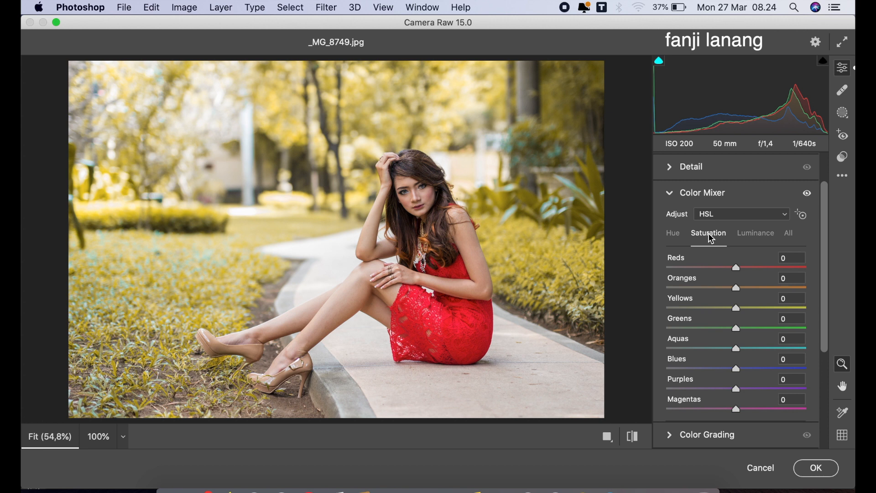
drag(758, 328, 761, 346)
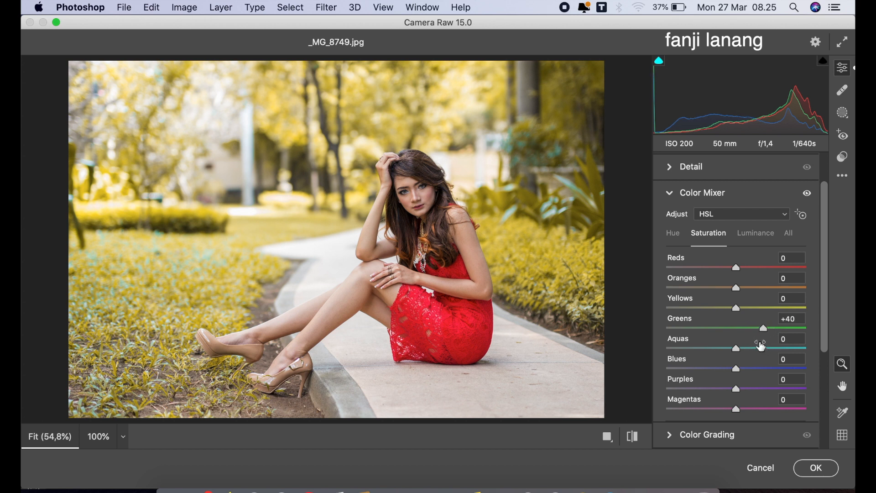
click(753, 234)
mouse_move(742, 287)
mouse_down()
mouse_move(751, 290)
mouse_move(745, 304)
mouse_up()
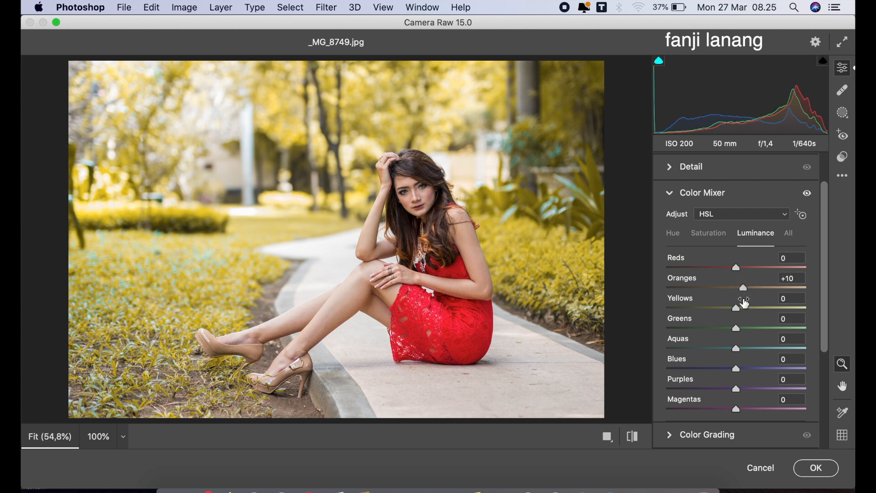
click(671, 194)
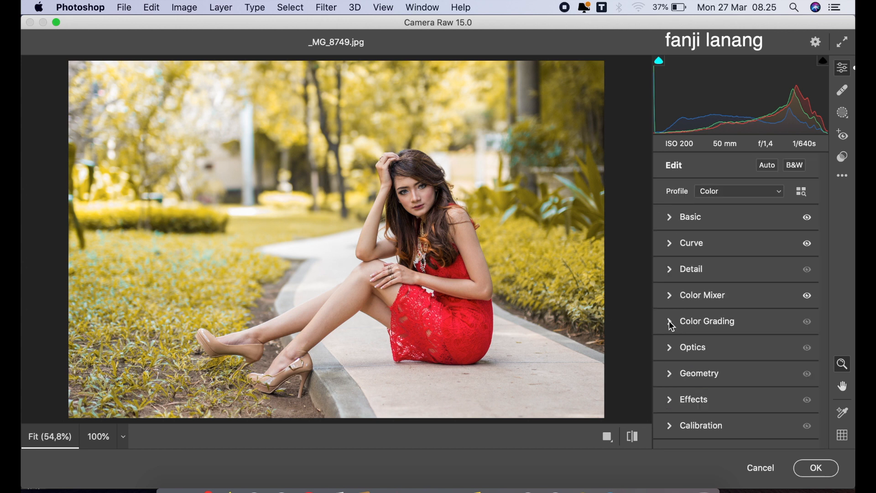
Step: Set the Optics vignette to -31 to darken the photo's corners
click(672, 353)
drag(726, 227, 715, 225)
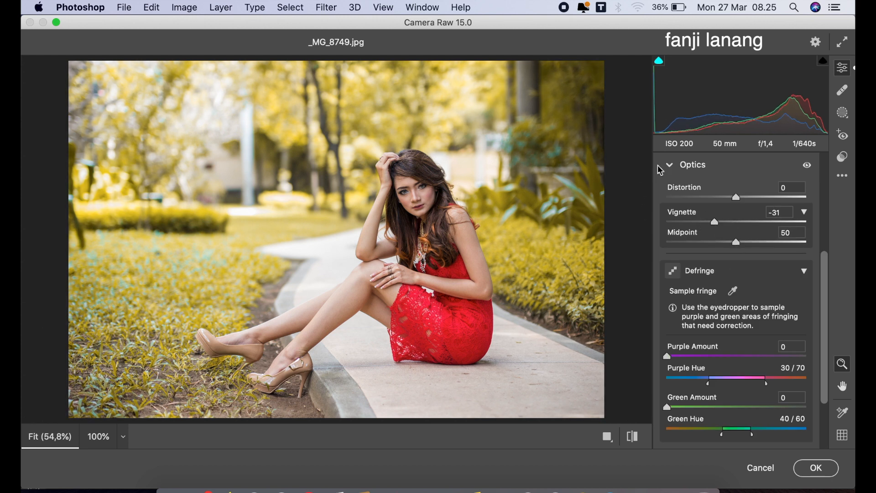
click(671, 165)
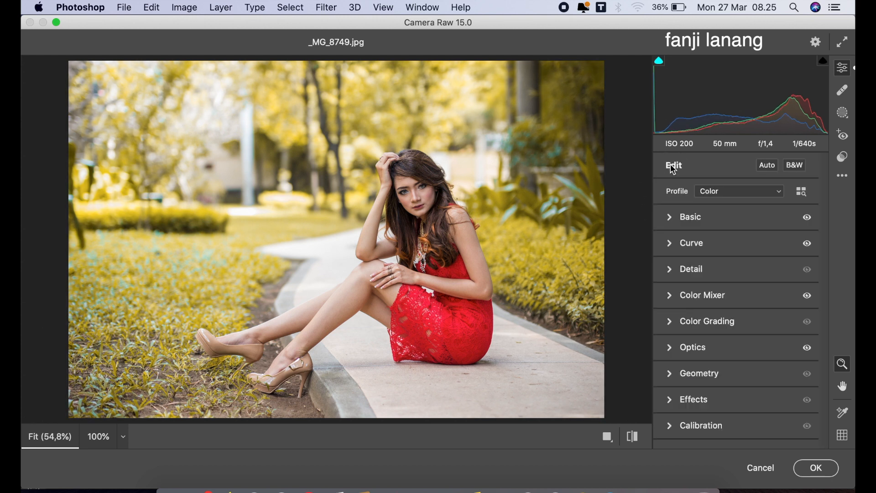
Step: In Calibration, set the Red Primary hue to +25, Green Primary hue to +25 and Blue Primary hue to -25
click(671, 425)
drag(737, 293, 751, 301)
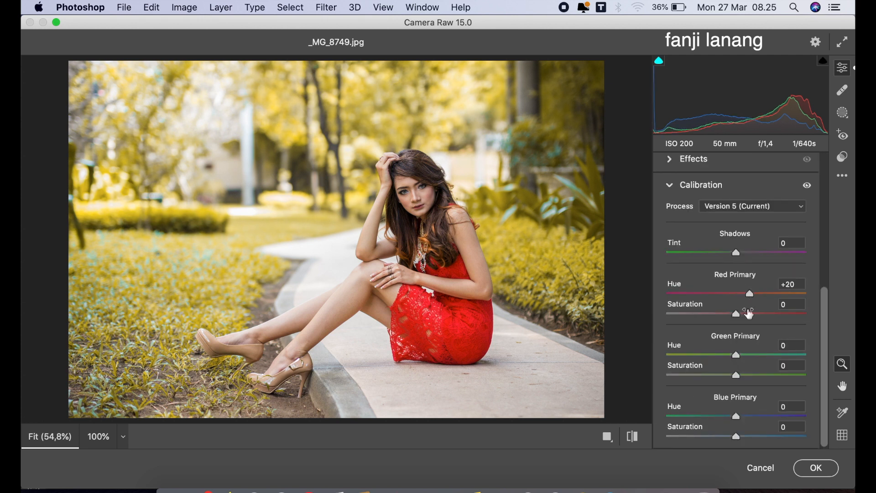
drag(737, 356, 718, 417)
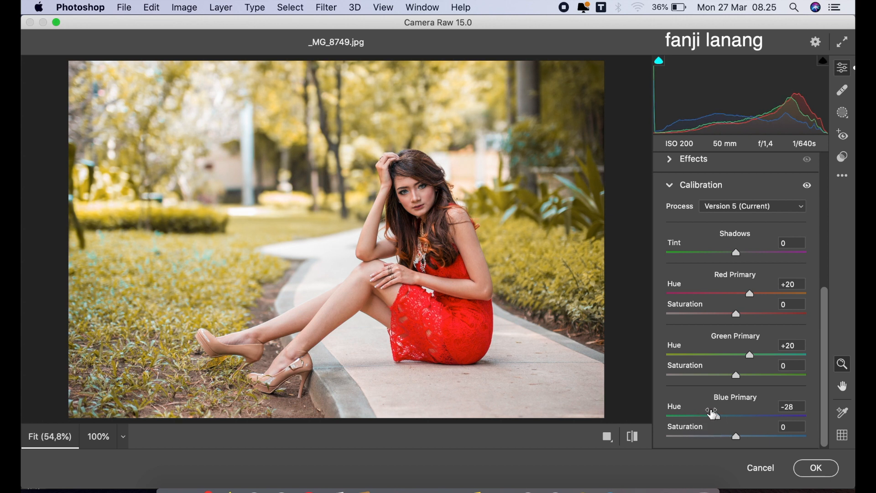
drag(716, 418, 720, 416)
mouse_move(751, 355)
mouse_down()
mouse_move(775, 368)
mouse_move(843, 365)
mouse_move(630, 391)
mouse_move(845, 396)
mouse_move(845, 386)
mouse_move(747, 409)
mouse_move(755, 359)
mouse_move(755, 370)
mouse_up()
drag(753, 296, 757, 303)
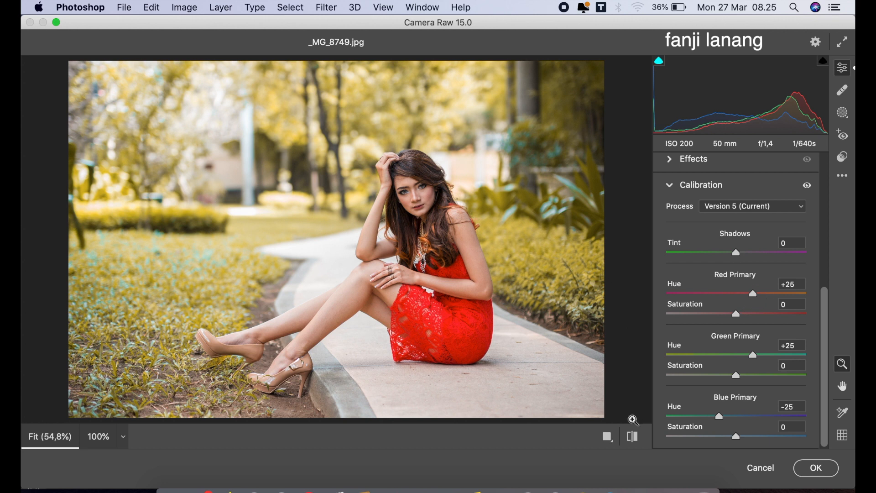
Step: Compare the photo before and after the edits and apply the Camera Raw adjustments to the layer
click(633, 437)
click(633, 443)
click(809, 468)
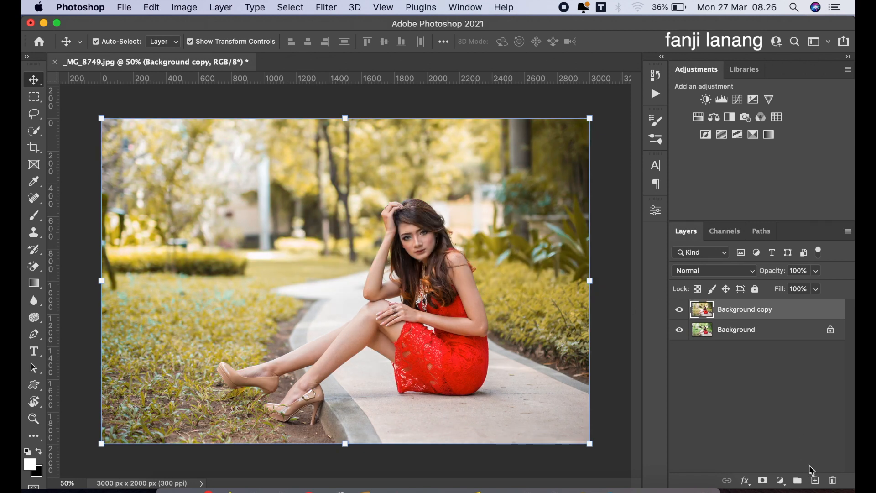
Step: Add a new empty layer above the edited copy and activate the Gradient tool with the radial type
click(816, 481)
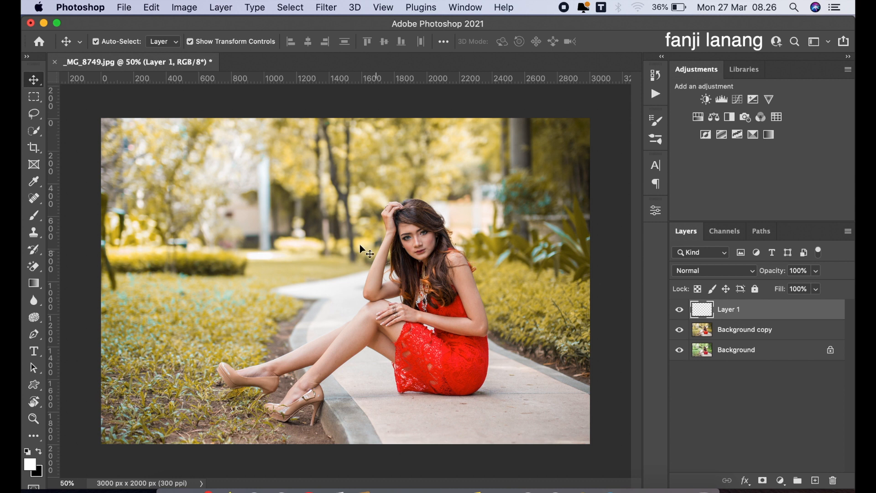
click(27, 214)
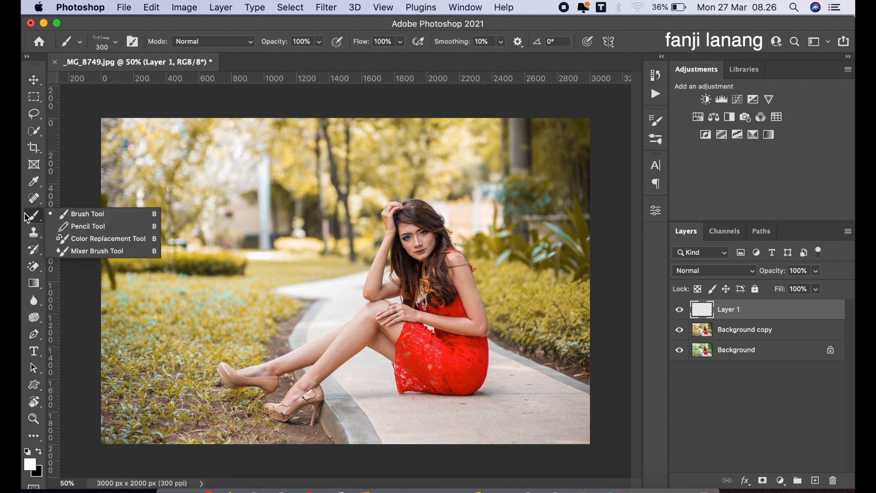
click(83, 218)
drag(34, 283, 62, 287)
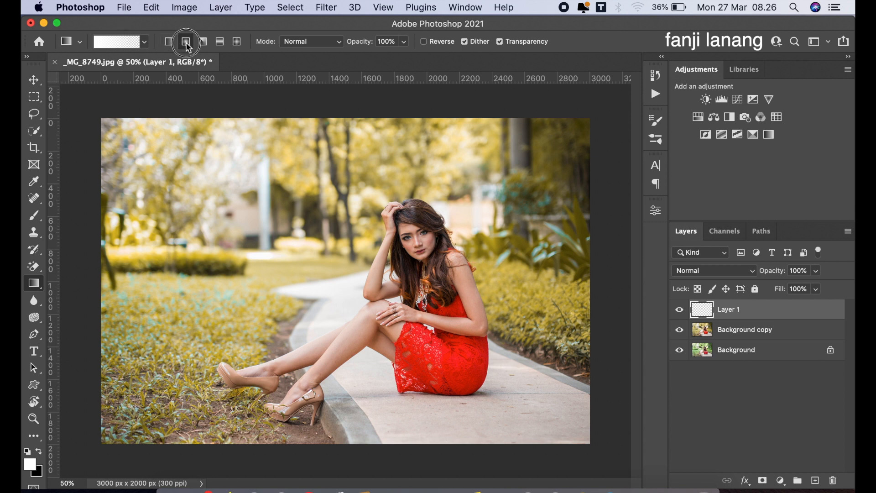
click(145, 43)
click(145, 45)
click(117, 41)
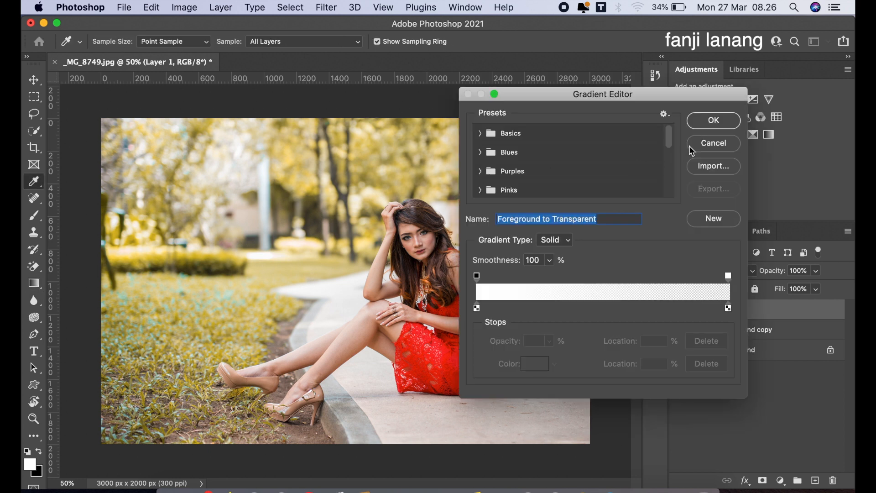
click(692, 145)
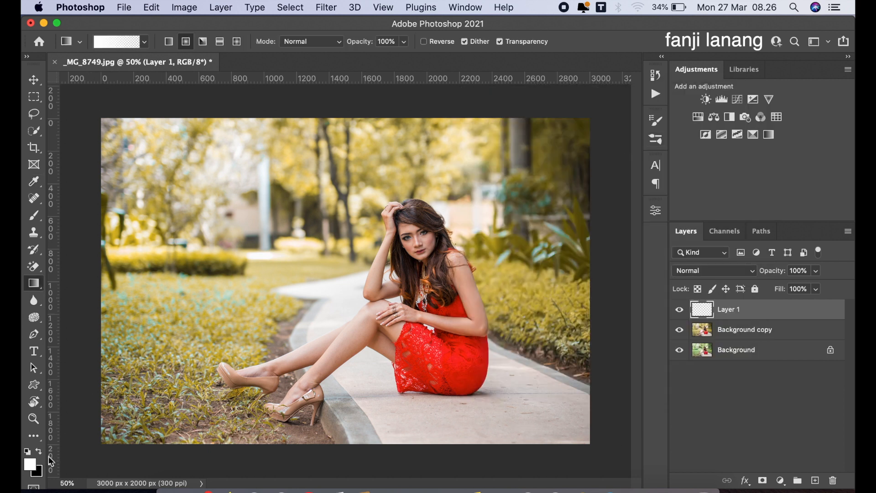
Step: Set the foreground color to bright orange and draw a radial gradient from the photo's upper-left background towards the woman's elbow
click(31, 464)
click(634, 137)
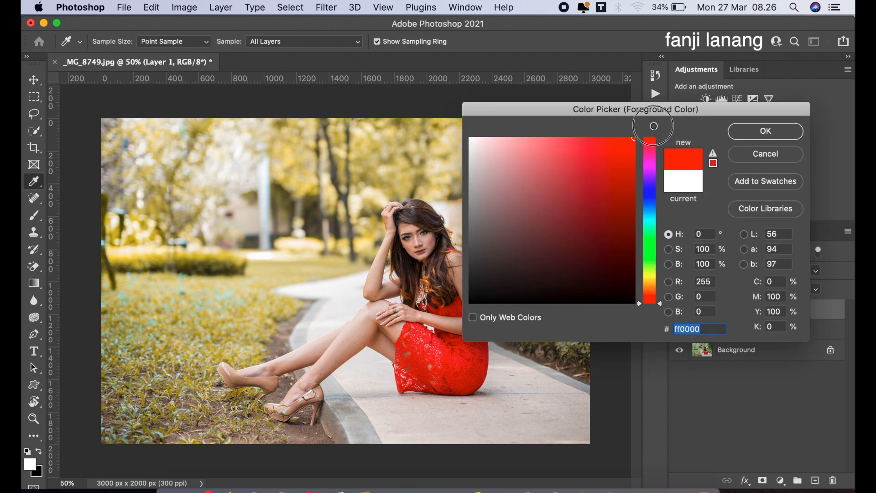
drag(651, 289, 652, 286)
click(776, 138)
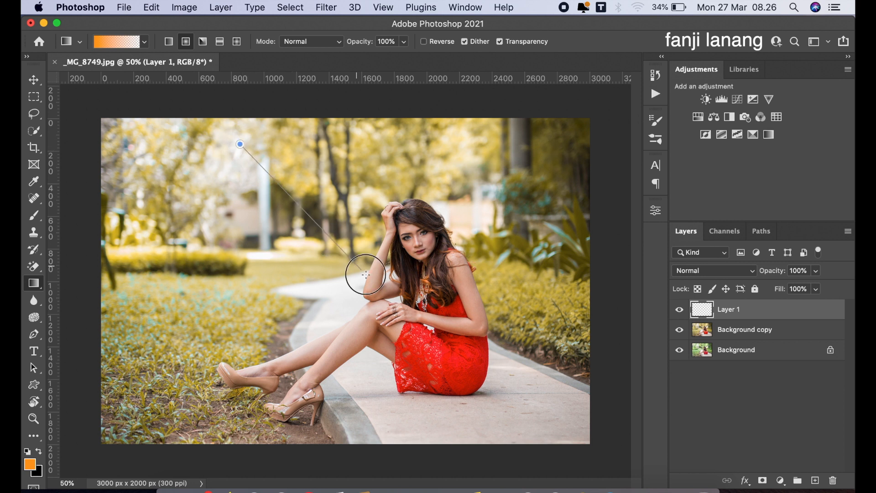
drag(379, 290, 377, 287)
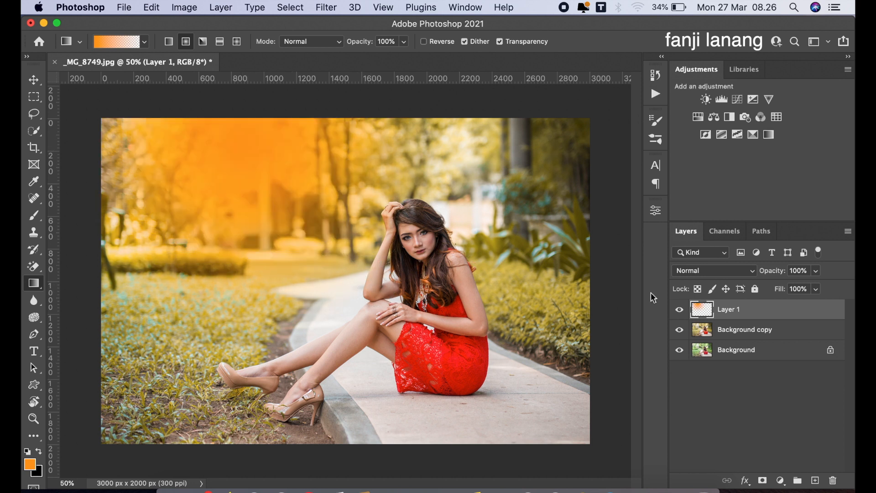
Step: Set the orange gradient layer's blend mode to Screen and compare the photo with and without the light effect
click(688, 275)
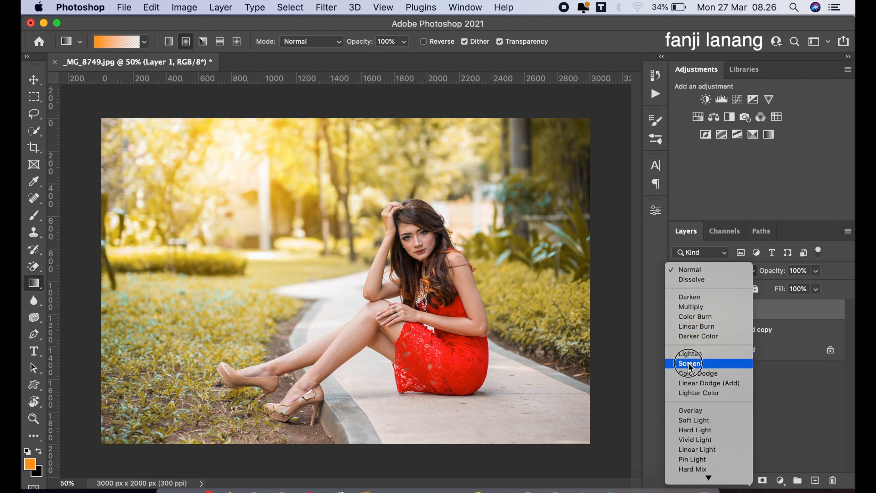
click(691, 365)
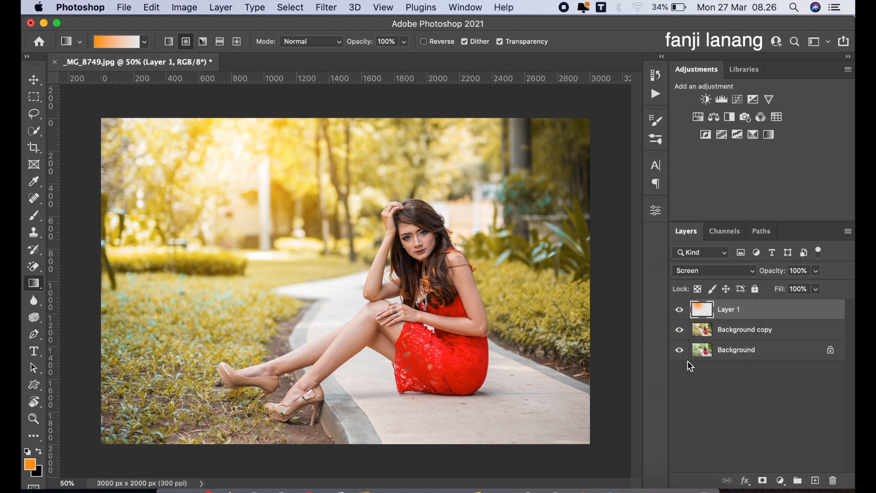
click(676, 312)
click(676, 311)
Step: Add a Selective Color adjustment layer and set the Reds to Cyan -36% and Black +20%
click(780, 481)
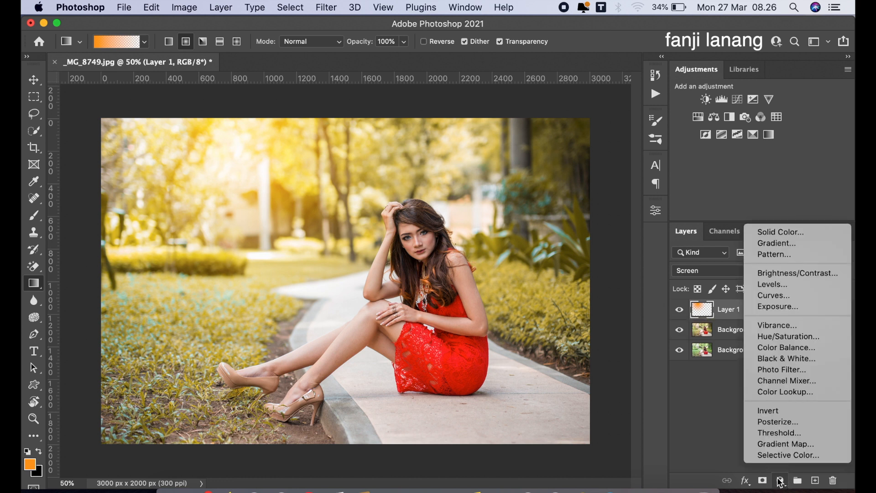
click(789, 456)
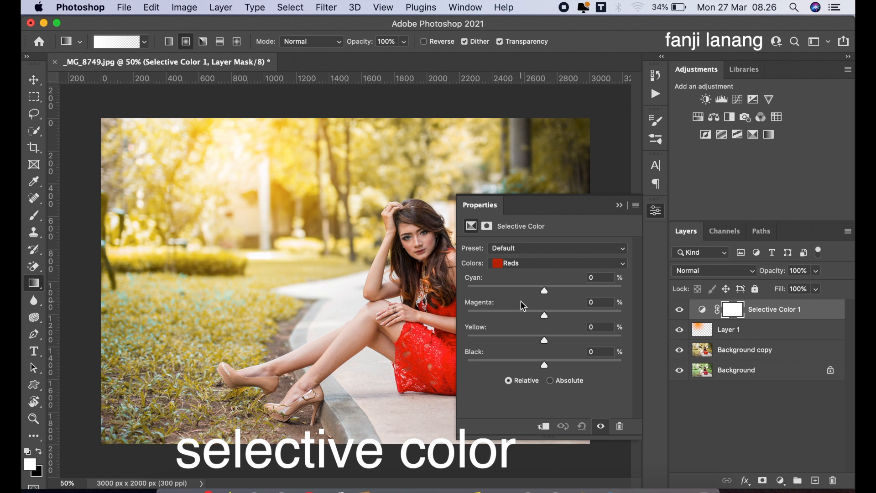
click(517, 286)
drag(546, 365, 596, 361)
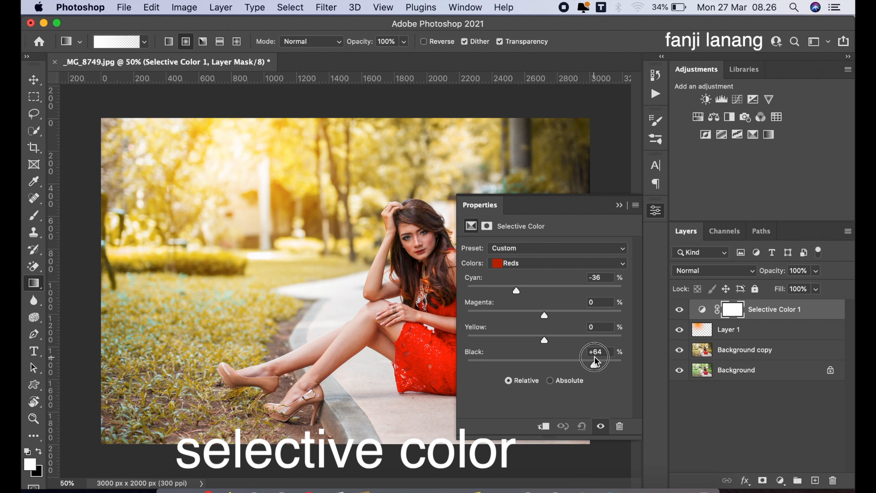
drag(560, 361, 559, 361)
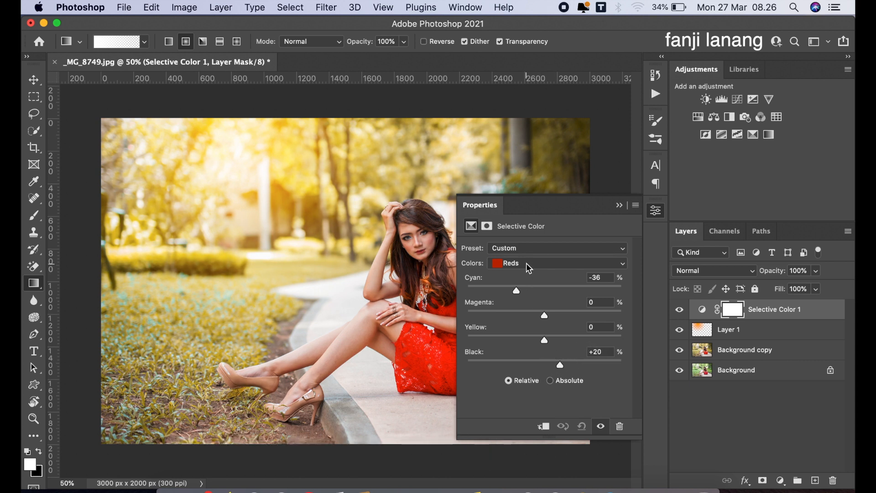
Step: Set the Yellows' Cyan to -40%, raise their Yellow and Black slightly, and check the adjustment's effect on the photo
click(527, 263)
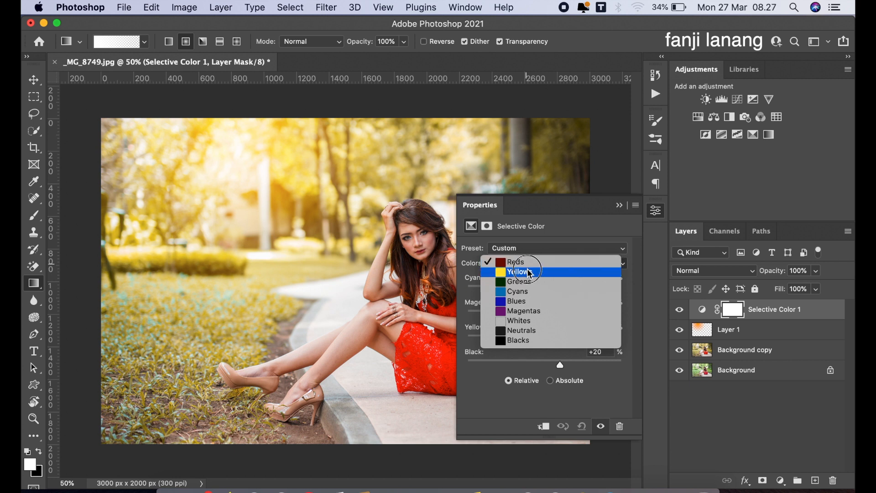
click(528, 271)
click(504, 287)
mouse_move(506, 290)
mouse_down()
mouse_move(462, 293)
mouse_move(513, 300)
mouse_up()
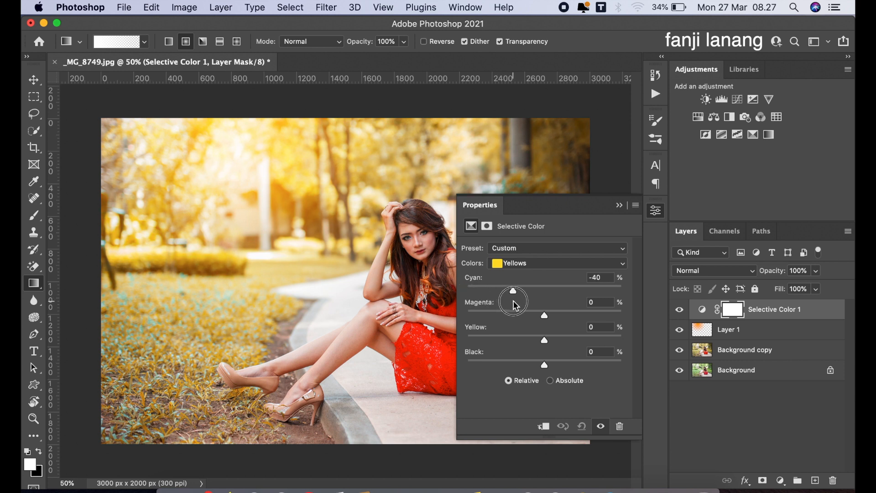
mouse_move(555, 339)
mouse_down()
mouse_move(624, 349)
mouse_move(562, 350)
mouse_up()
click(554, 364)
click(619, 205)
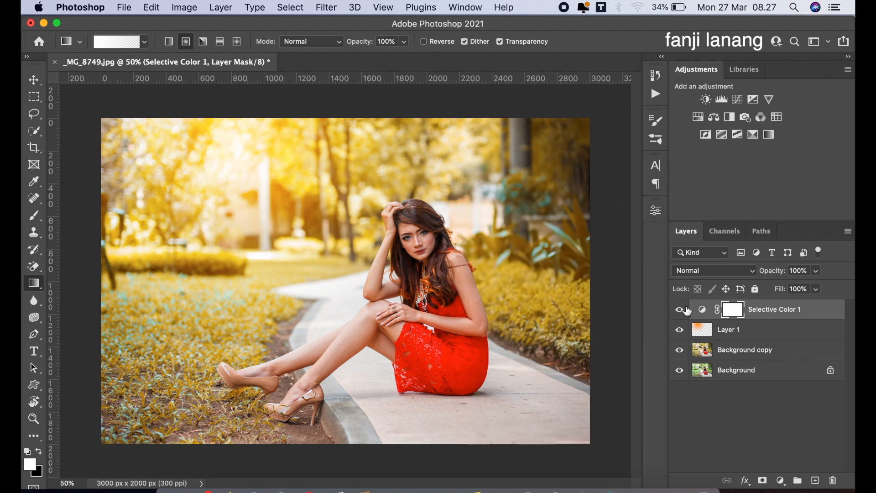
click(680, 311)
Step: On a new top layer, stamp the signature brush in white at size 300 near the photo's lower-right corner
click(815, 481)
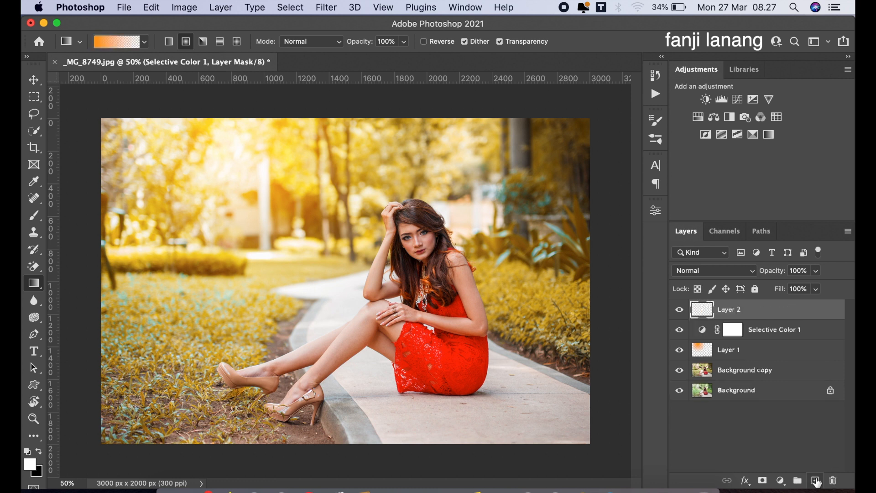
click(35, 216)
click(28, 452)
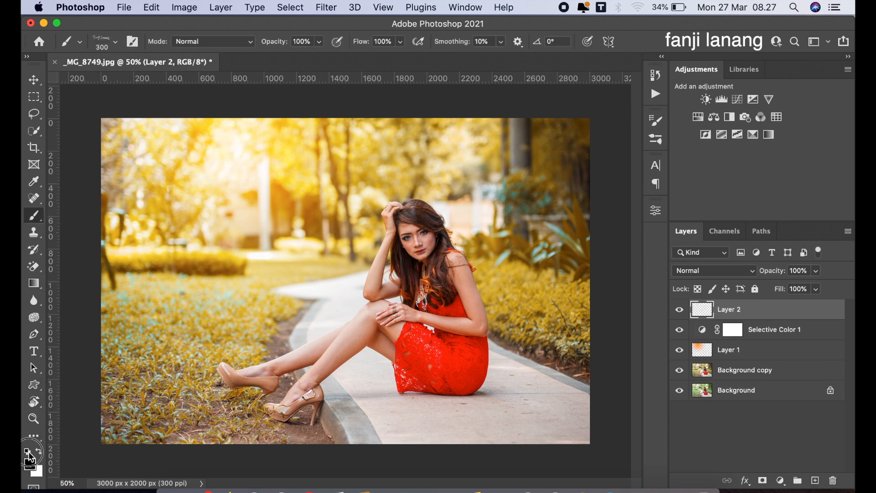
click(39, 451)
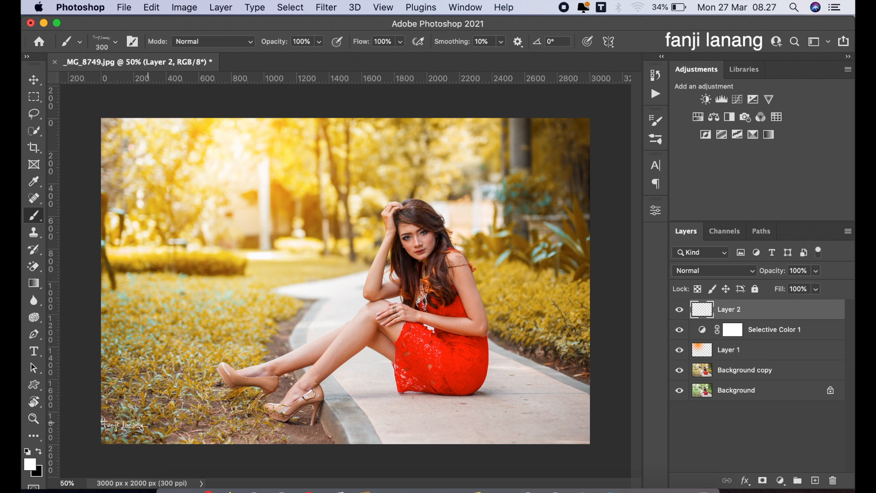
click(558, 432)
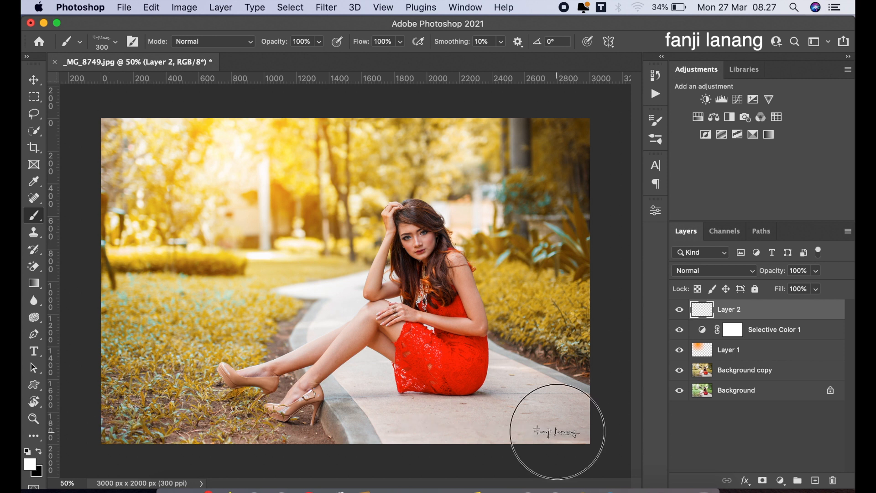